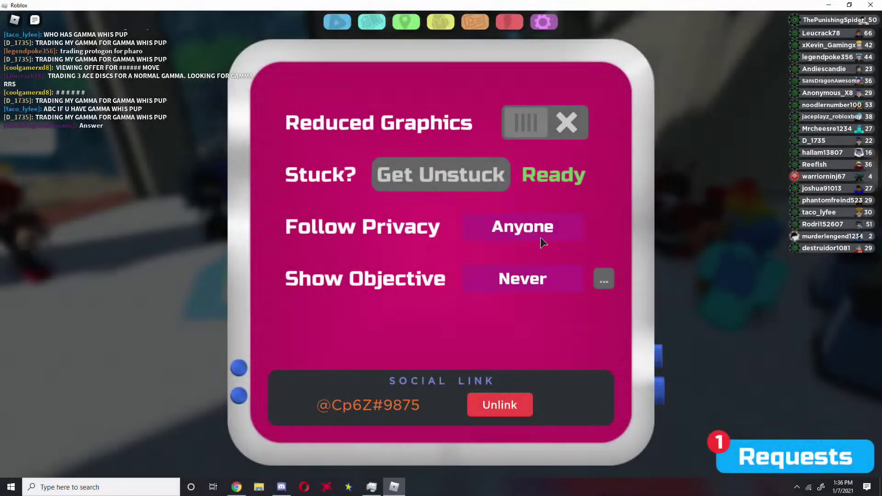
click(543, 22)
click(796, 457)
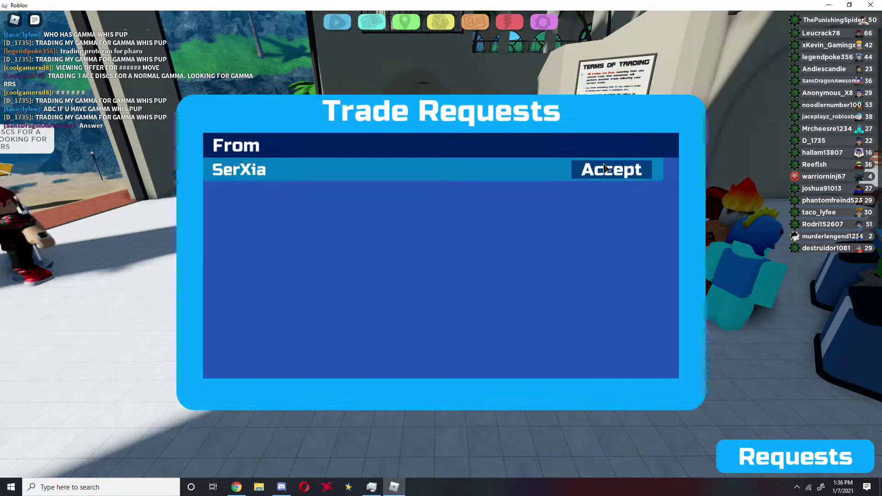
click(744, 445)
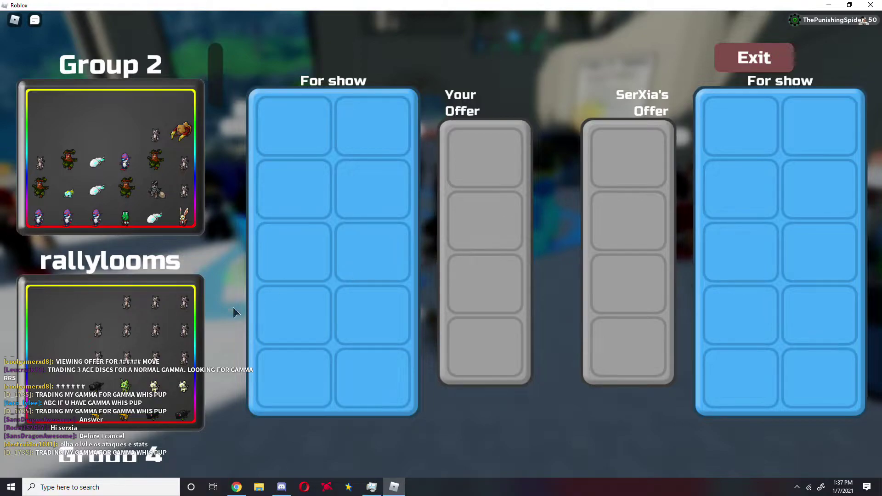
mouse_move(131, 406)
scroll(191, 238, down, 3)
scroll(191, 231, up, 3)
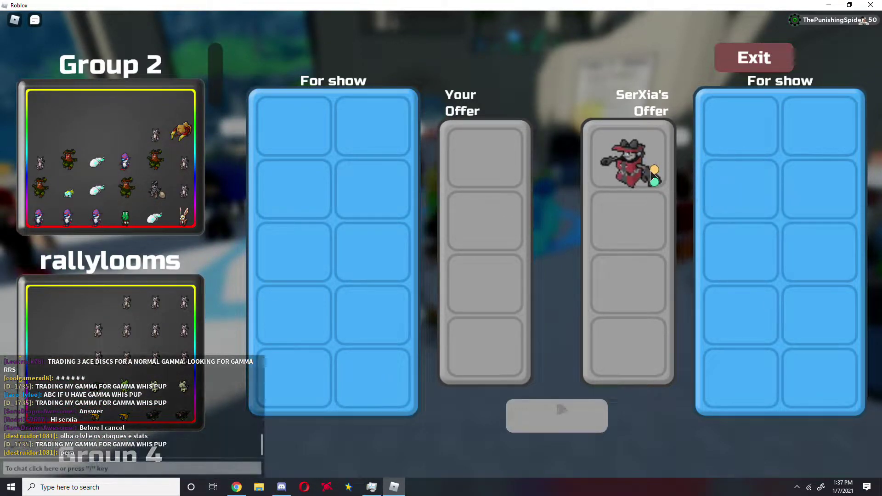
Step: Inspect the offered Icigool and send 'Thank you so much!' in chat
click(625, 162)
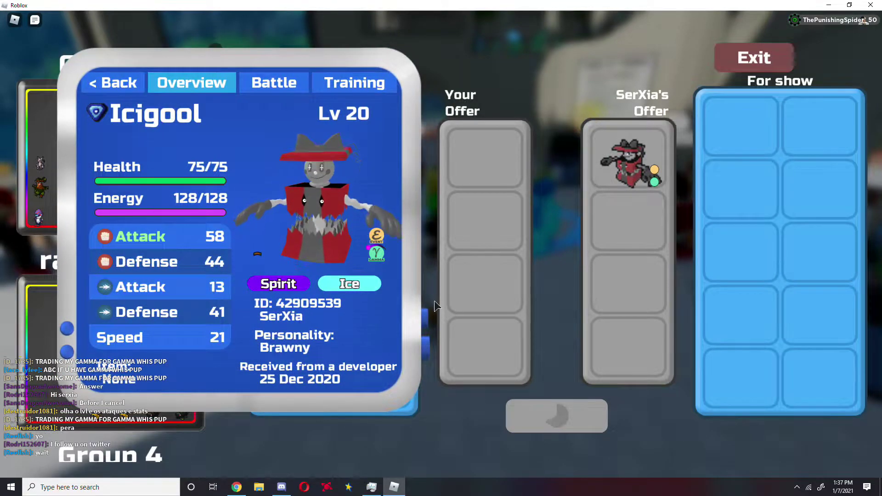
key(slash)
text(Thank you so much!)
key(Return)
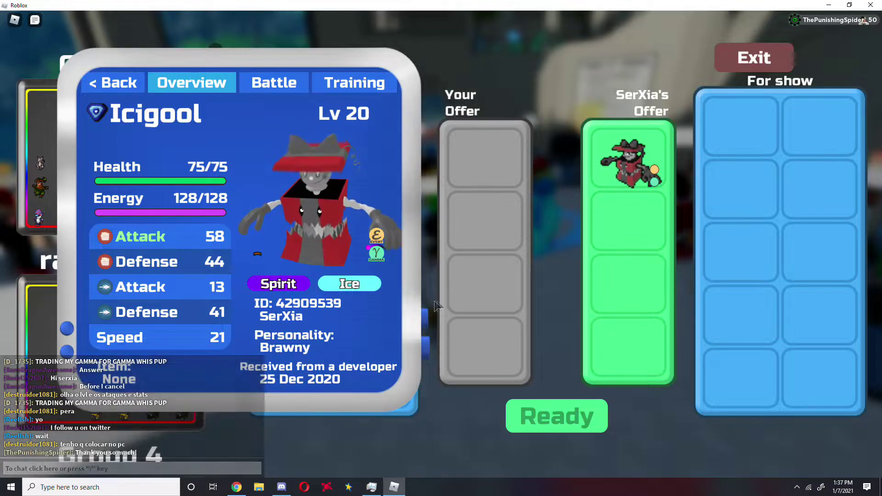
Step: Mark ready, then cancel the trade and confirm leaving to the trading hall
click(556, 415)
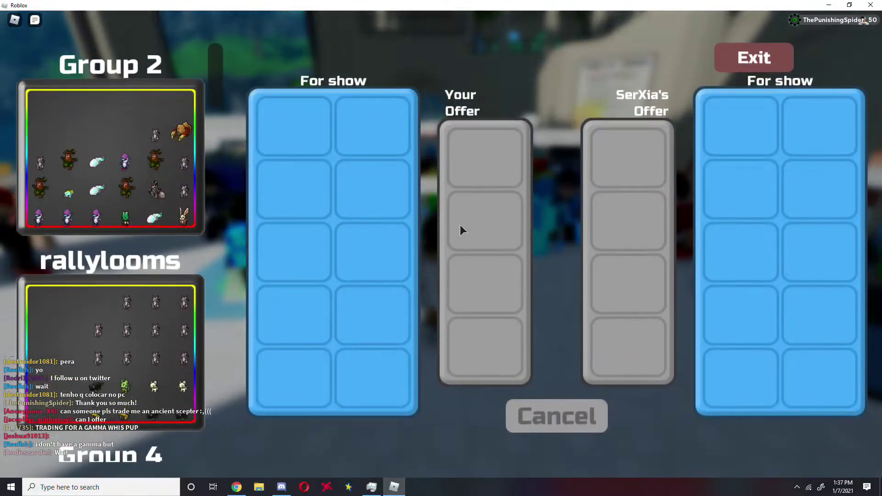
click(556, 416)
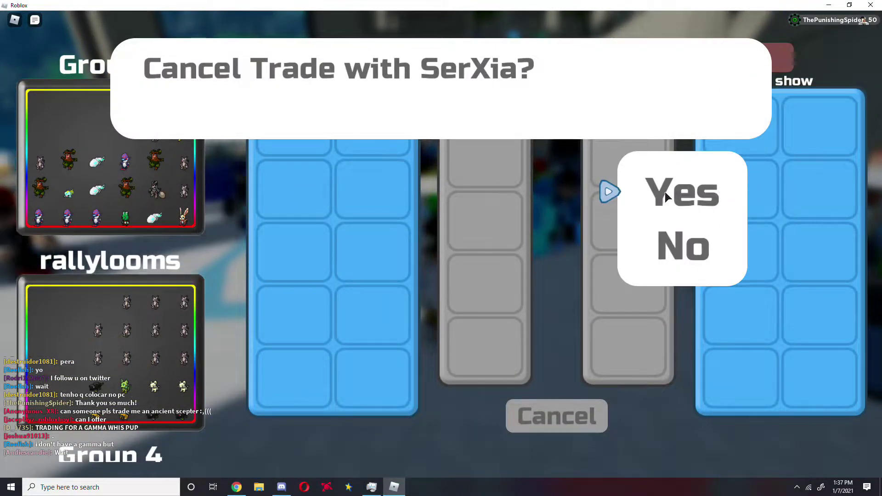
click(665, 192)
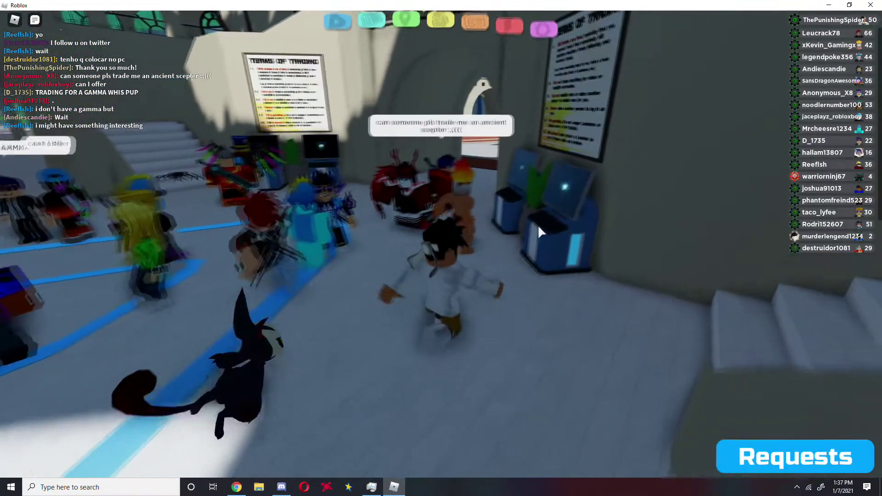
Step: Open the stored Icigool's full stats from the PC box
click(540, 224)
click(607, 207)
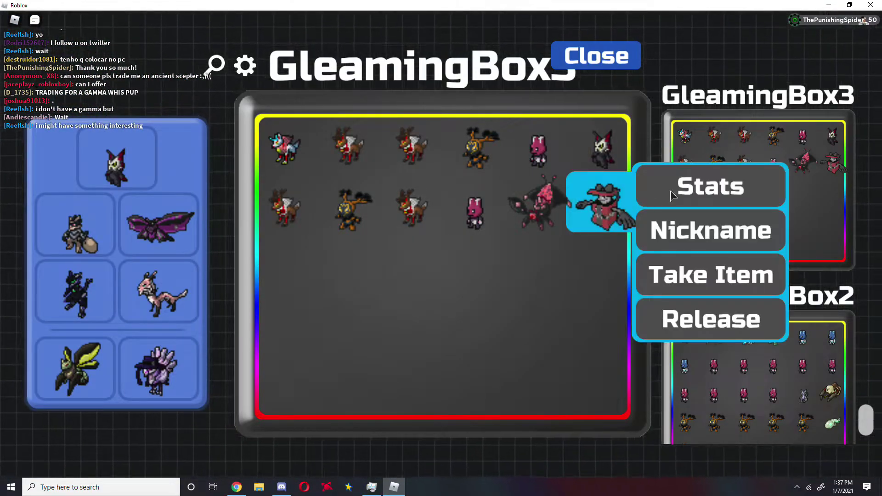
click(709, 187)
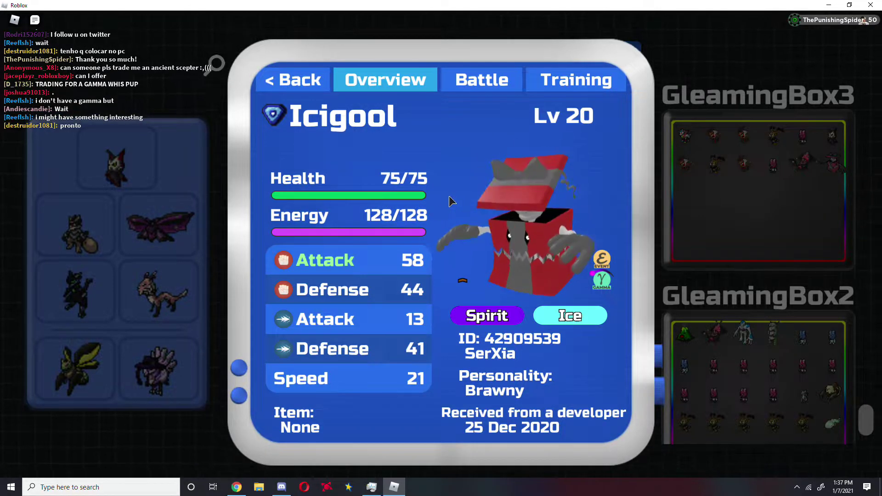
Step: Check the Training and Battle tabs, then screenshot the Overview page
click(551, 80)
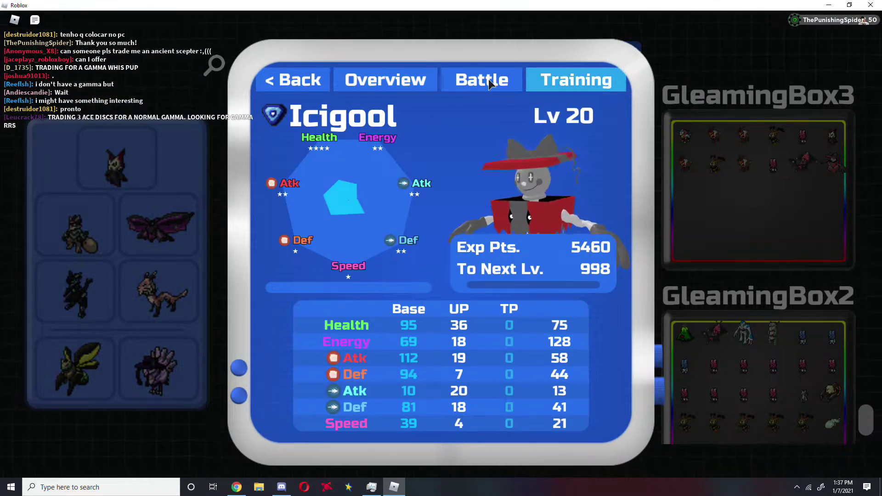
click(482, 79)
click(402, 78)
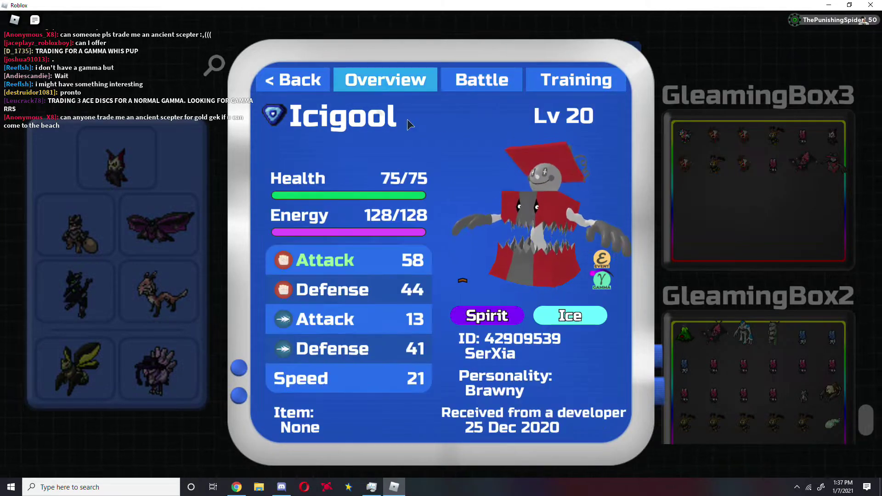
key(super+shift+s)
click(635, 175)
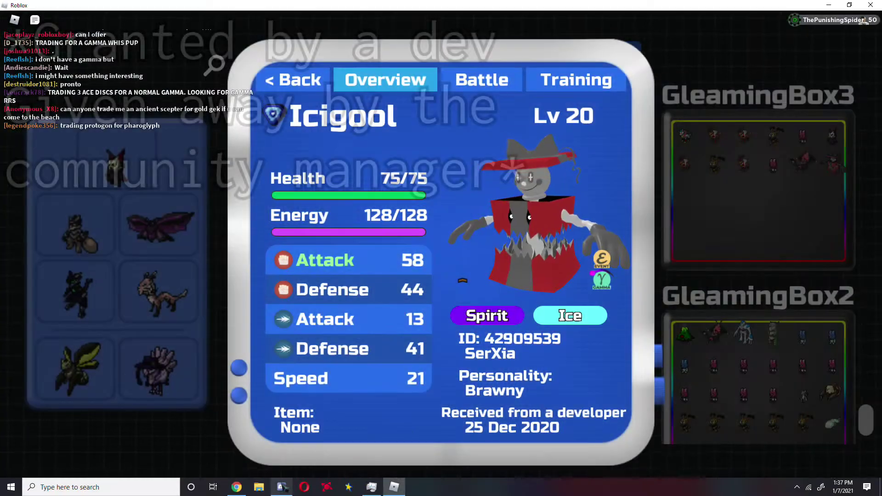
Step: Paste and send the Icigool stats screenshot in Discord's Lover's Chat
key(alt+Tab)
key(ctrl+v)
key(Return)
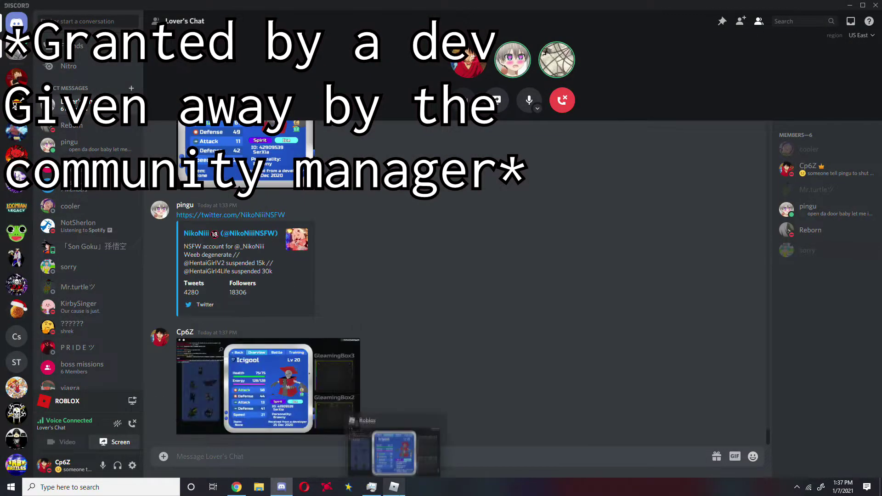
click(394, 487)
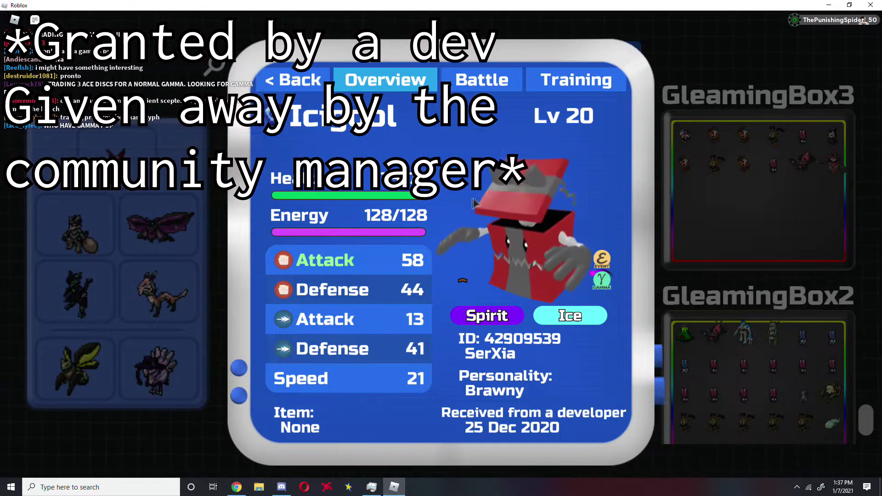
key(alt+Tab)
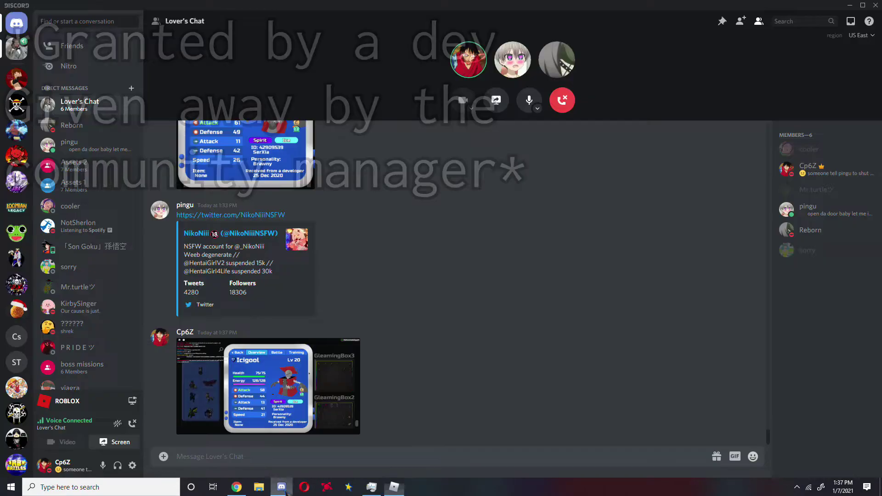